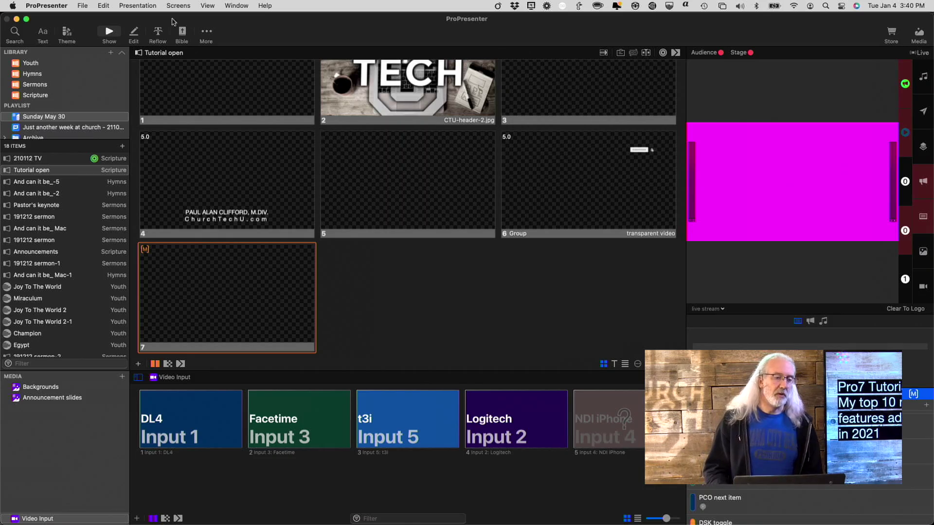
- Open the stage layout editor on the Current/Next Stacked layout and select the Stage Message box
click(186, 5)
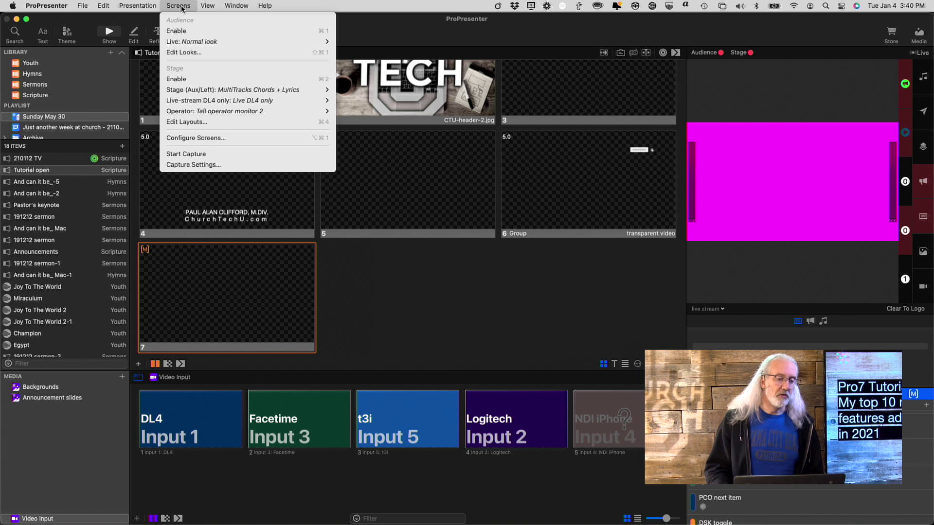
click(187, 122)
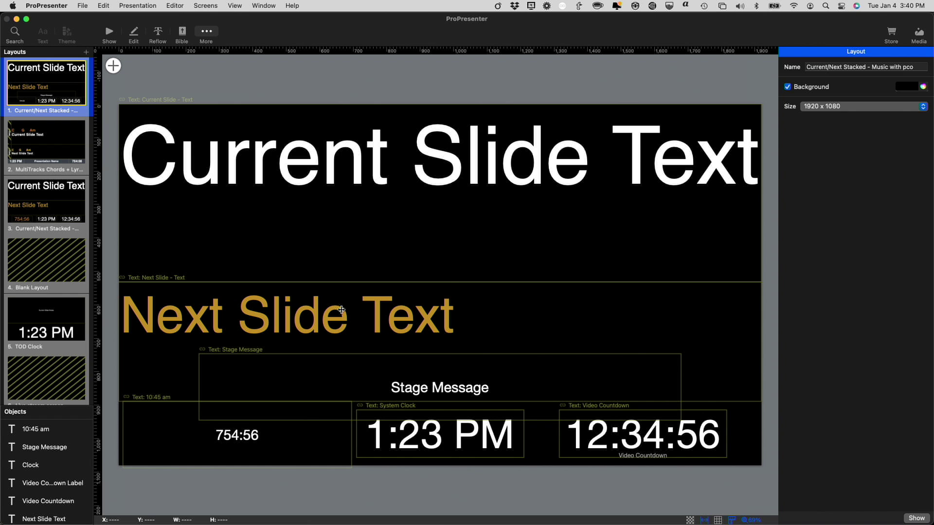
click(368, 371)
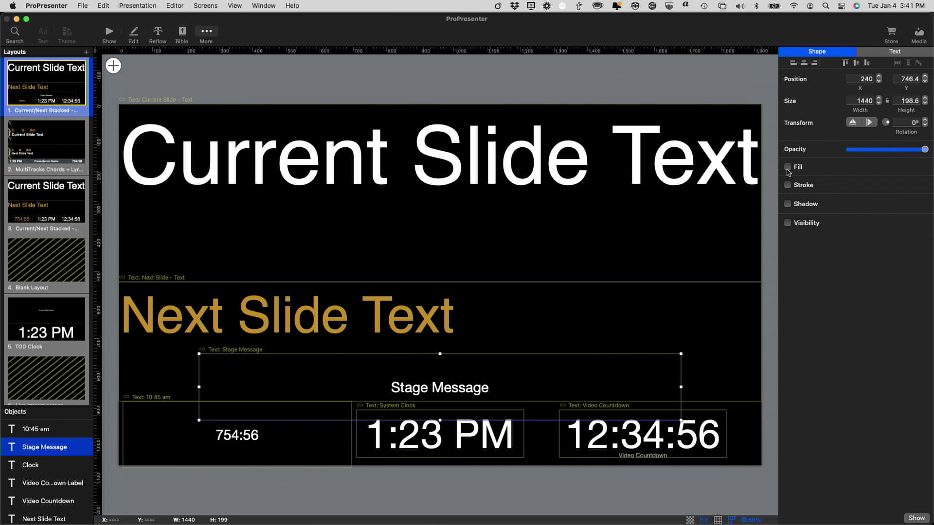
- Inspect the Next Slide Text box's Linked Text source options, leaving them unchanged
click(571, 319)
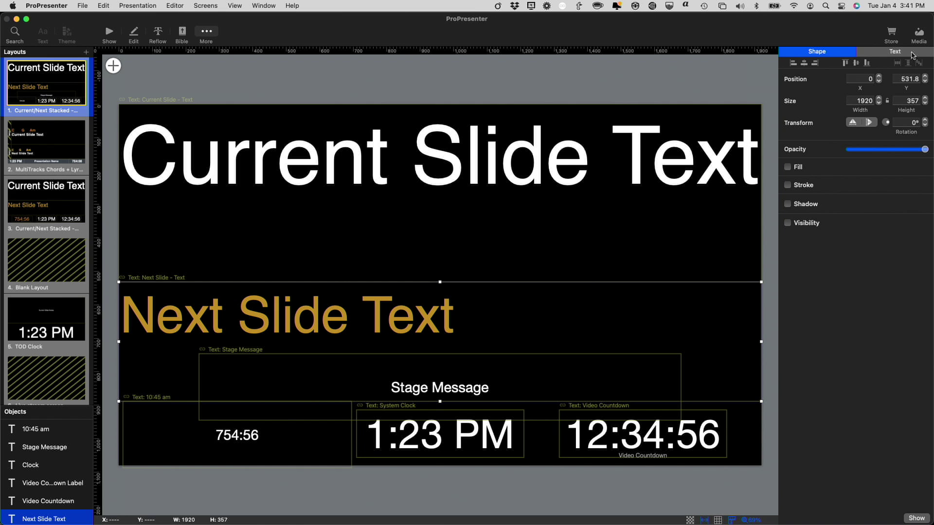
click(911, 55)
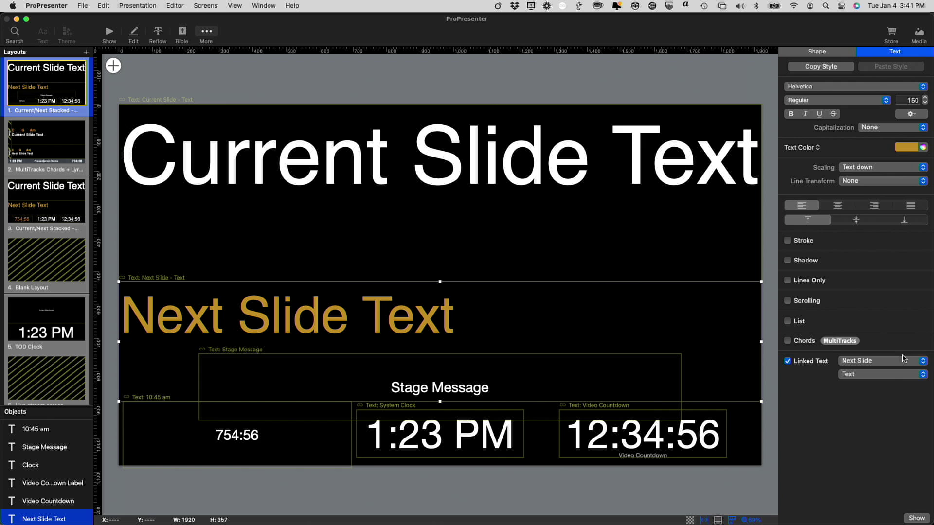
click(927, 362)
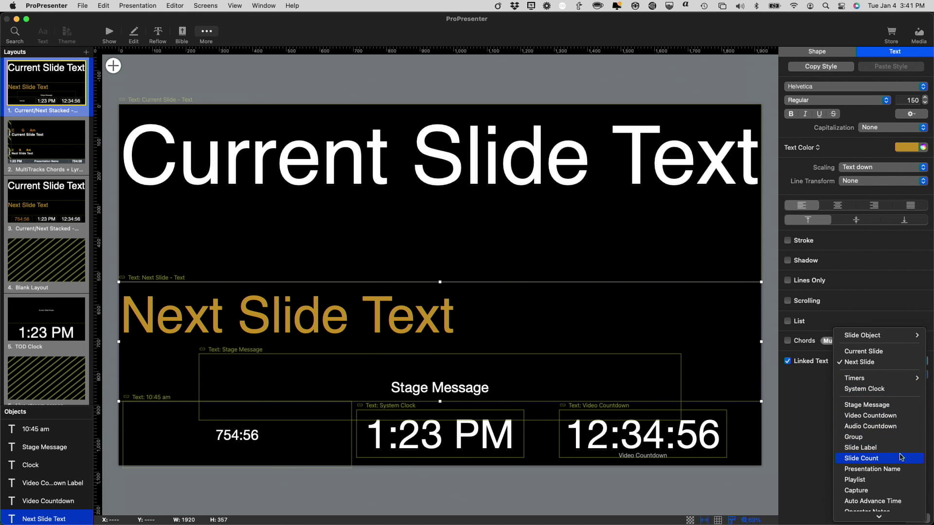
scroll(899, 468, down, 2)
scroll(899, 468, down, 1)
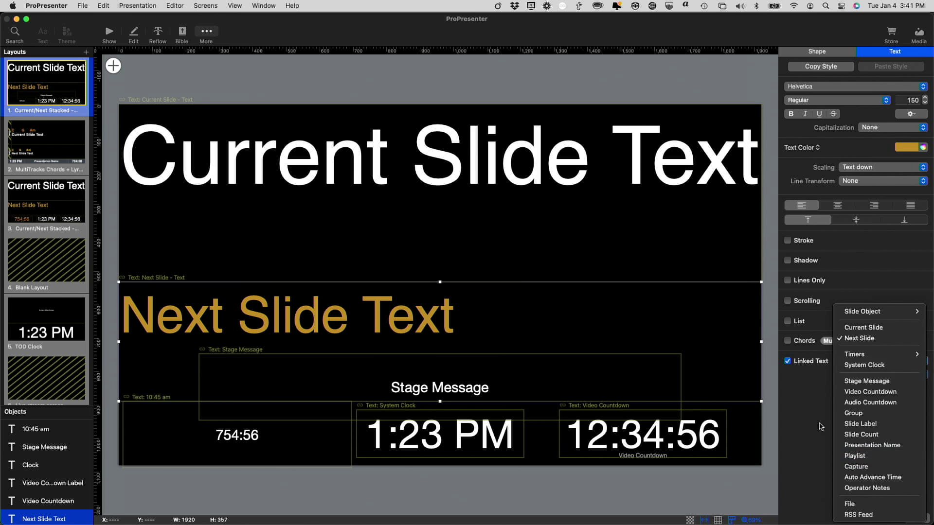
click(821, 427)
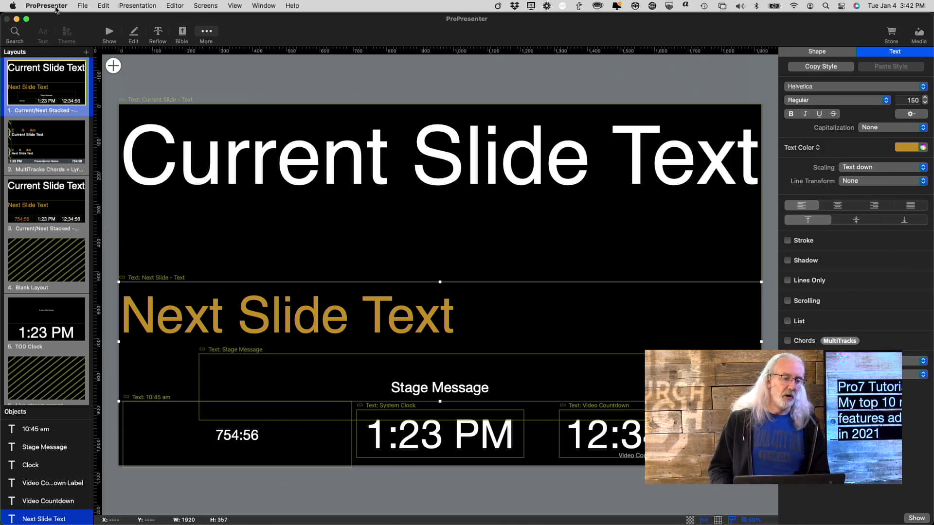
- View the Registration details showing the ProPresenter+ expiration and an Active seat, then close them
click(56, 6)
mouse_move(64, 45)
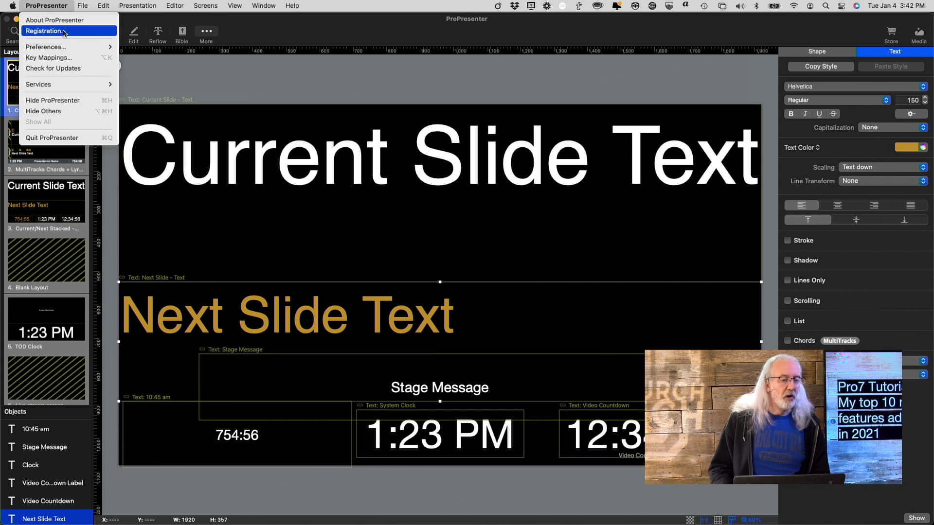
click(63, 31)
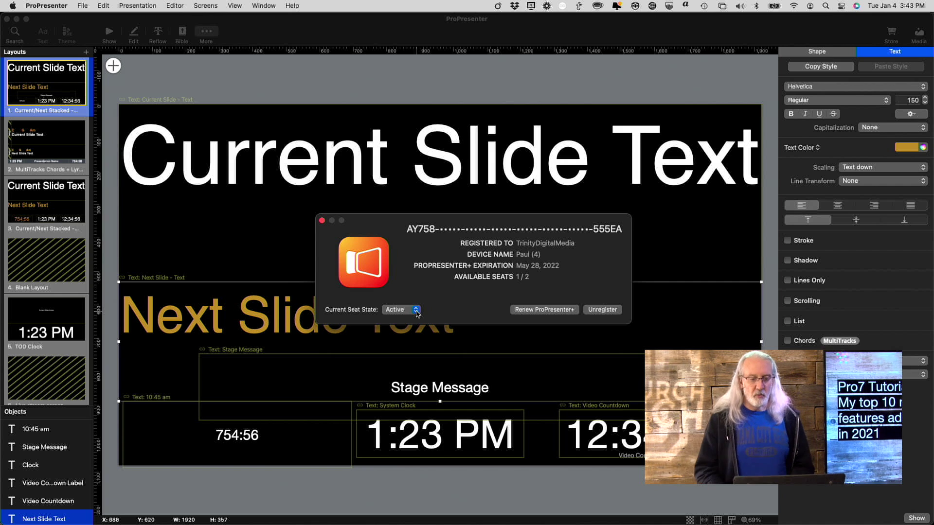
click(322, 221)
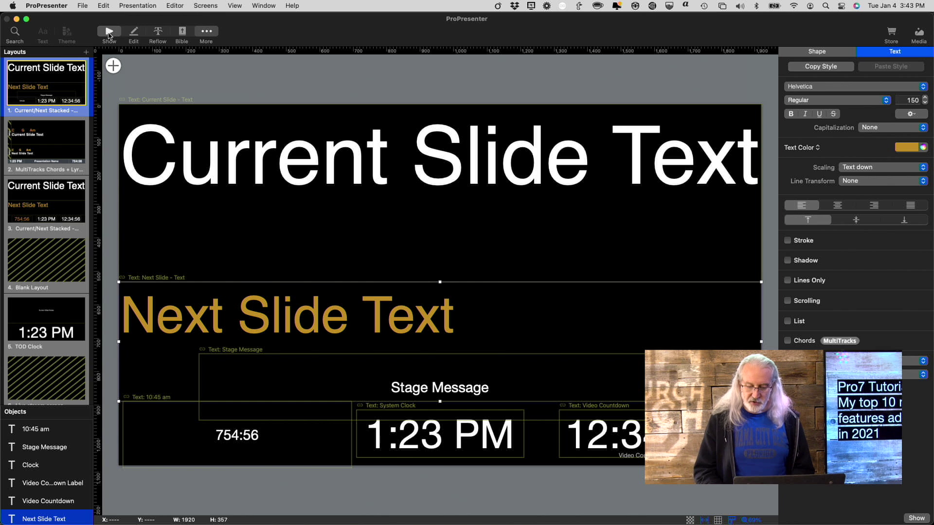
- Return to the Show view of the Tutorial open presentation's seven slides
click(109, 35)
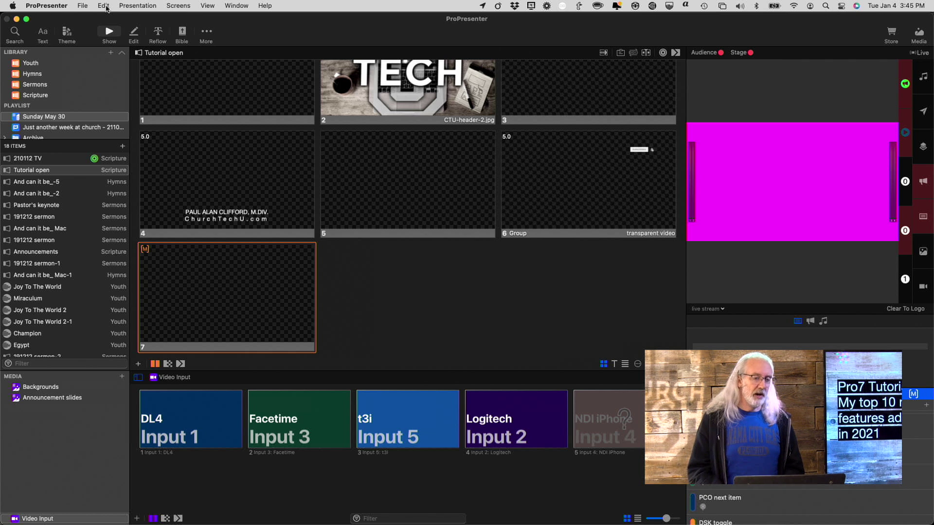
click(103, 6)
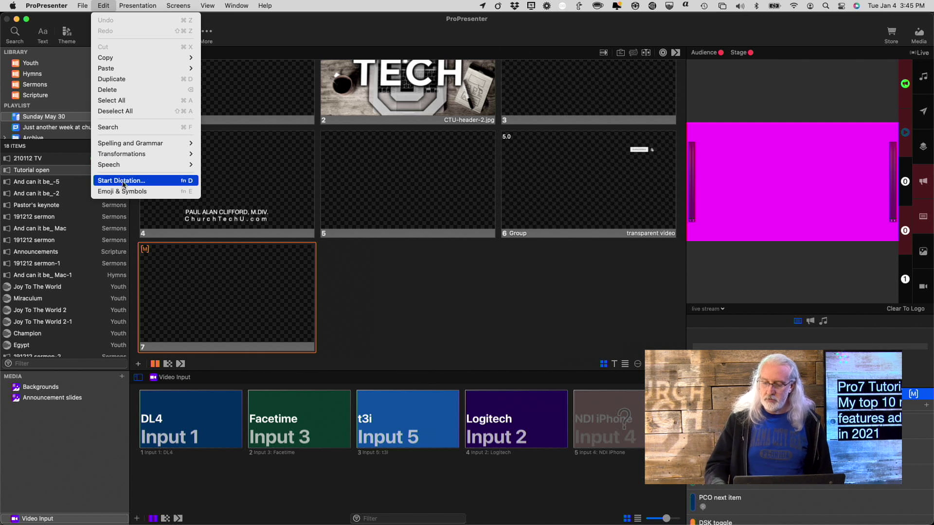
- Enable Scrolling on slide 7's Default text box, then go back to the Show view
click(238, 27)
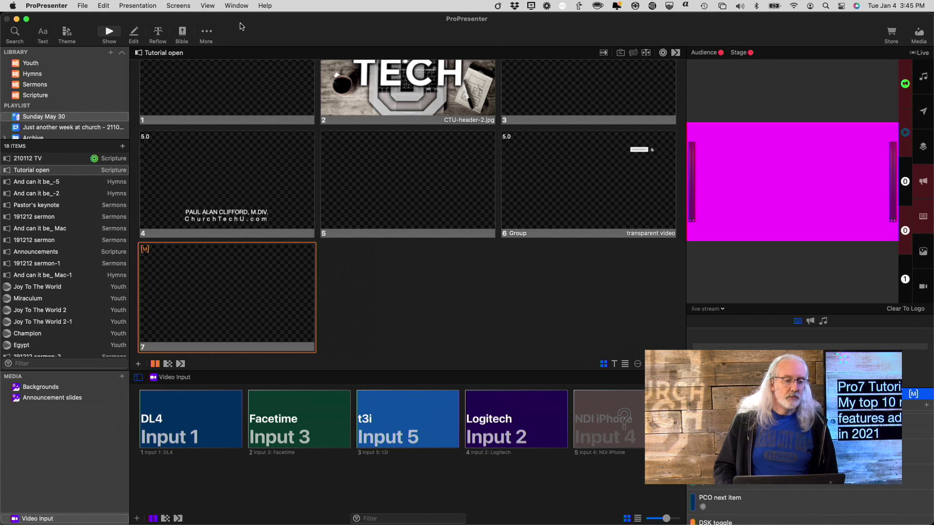
click(135, 34)
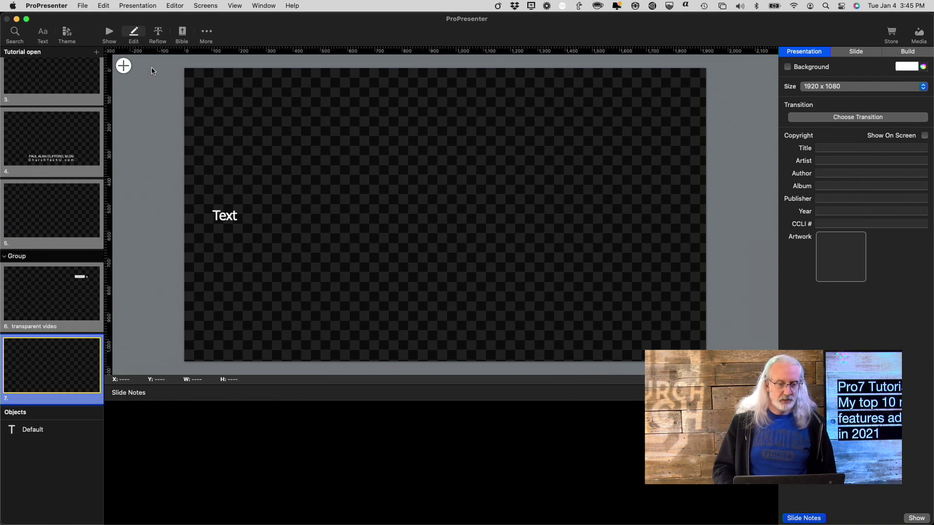
click(219, 219)
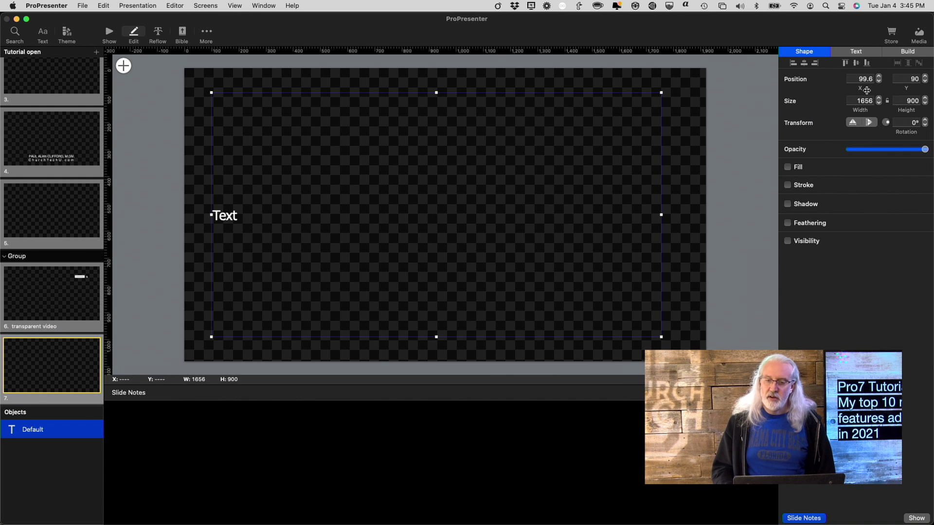
click(858, 54)
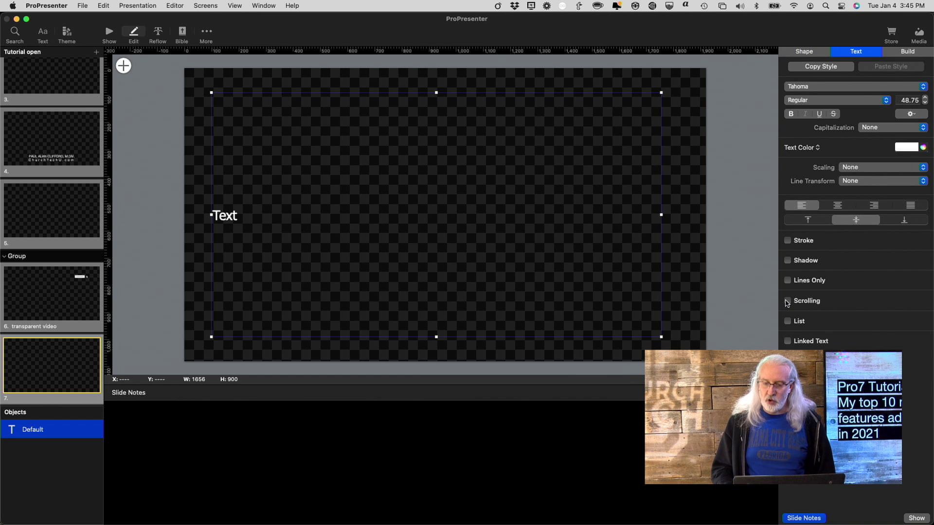
click(787, 301)
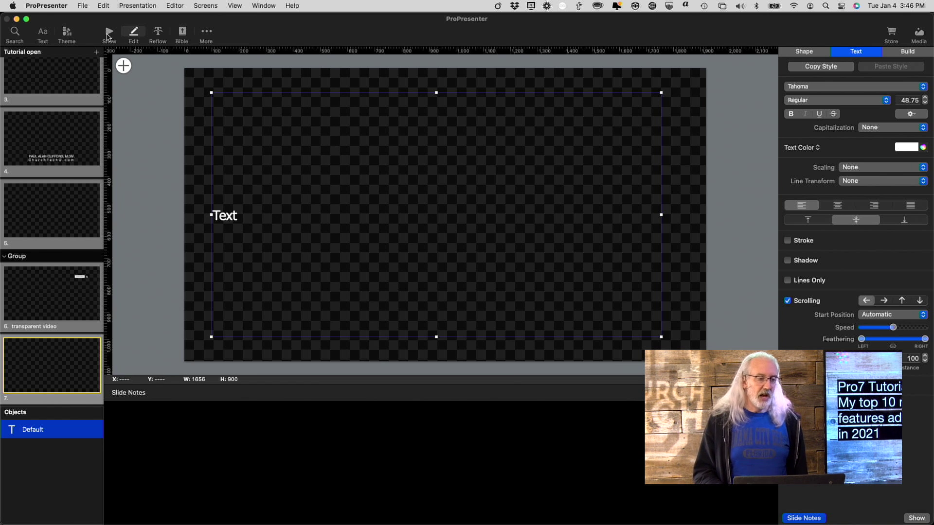
click(108, 33)
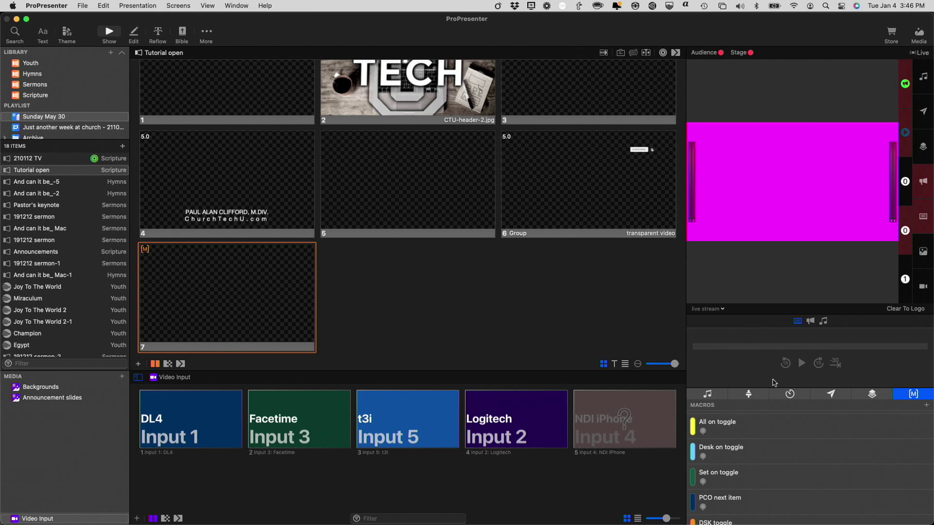
scroll(491, 330, down, 10)
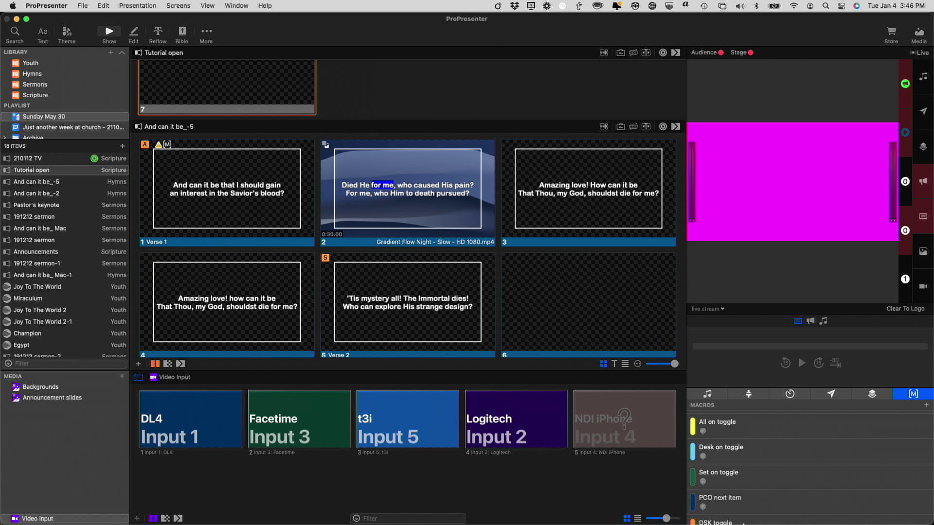
scroll(758, 519, down, 2)
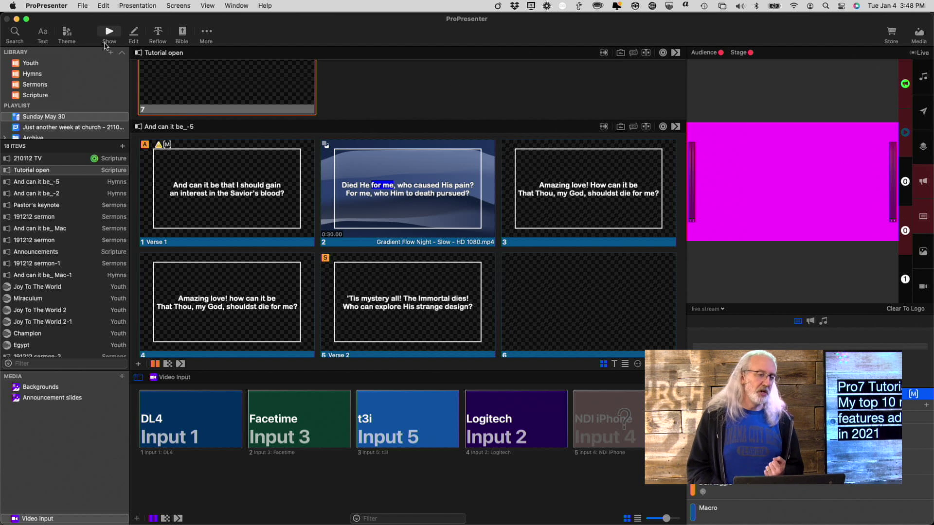
- Review the Services preferences for Planning Center Online, MultiTracks and SongSelect, then close them
click(44, 7)
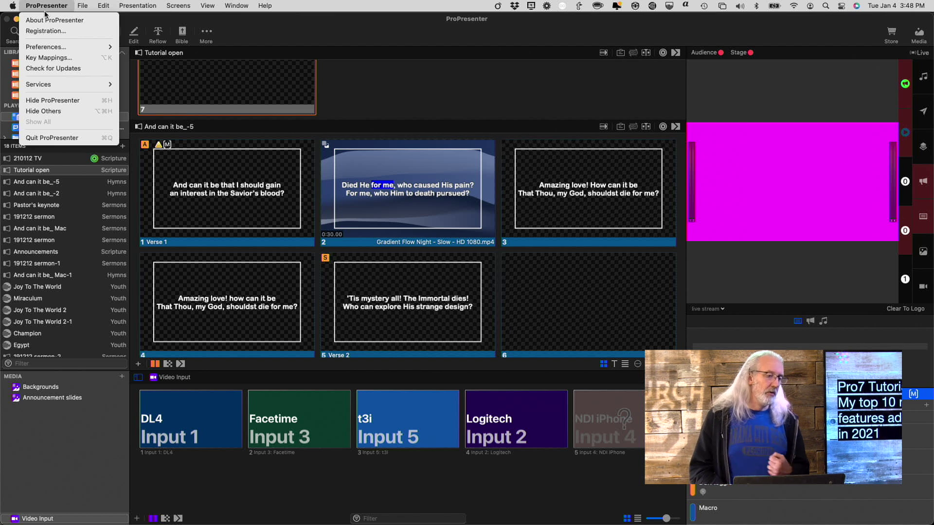
mouse_move(51, 49)
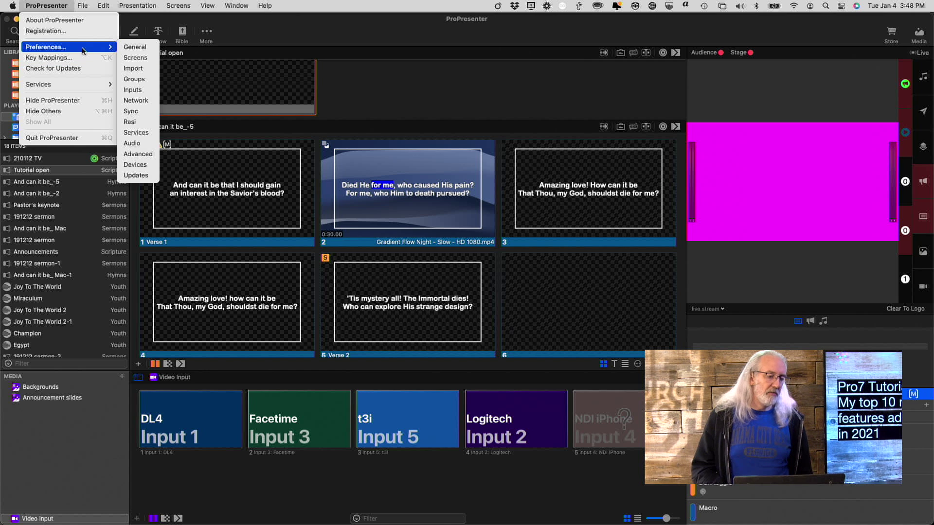
click(134, 133)
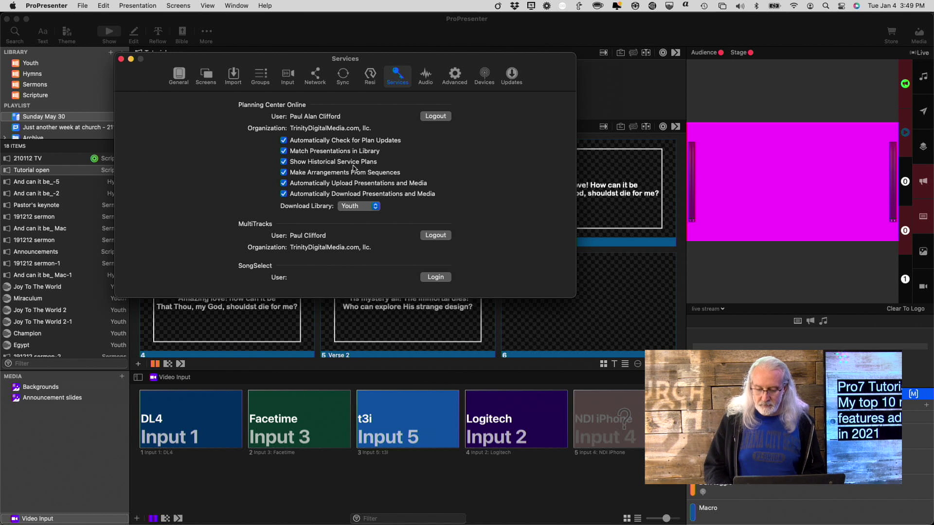
click(121, 58)
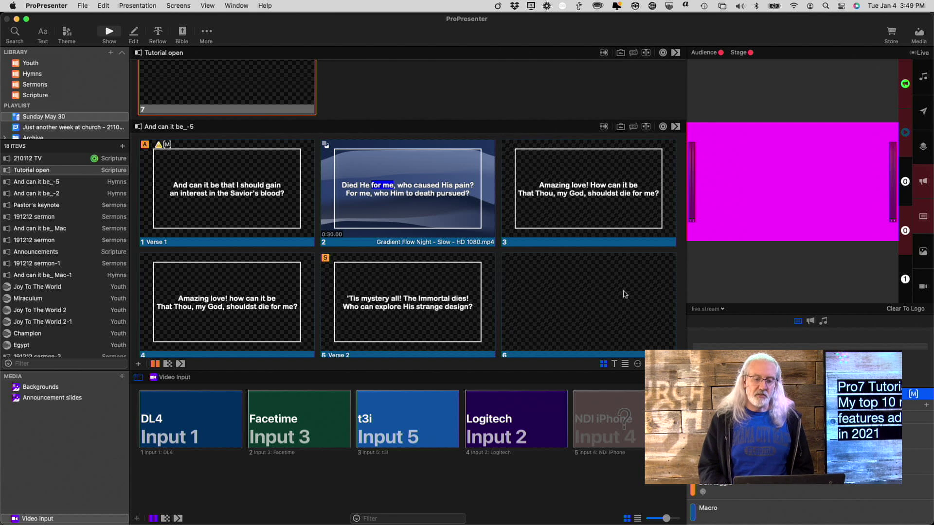
- Switch the audience preview between the Main out and Alpha outputs
click(722, 309)
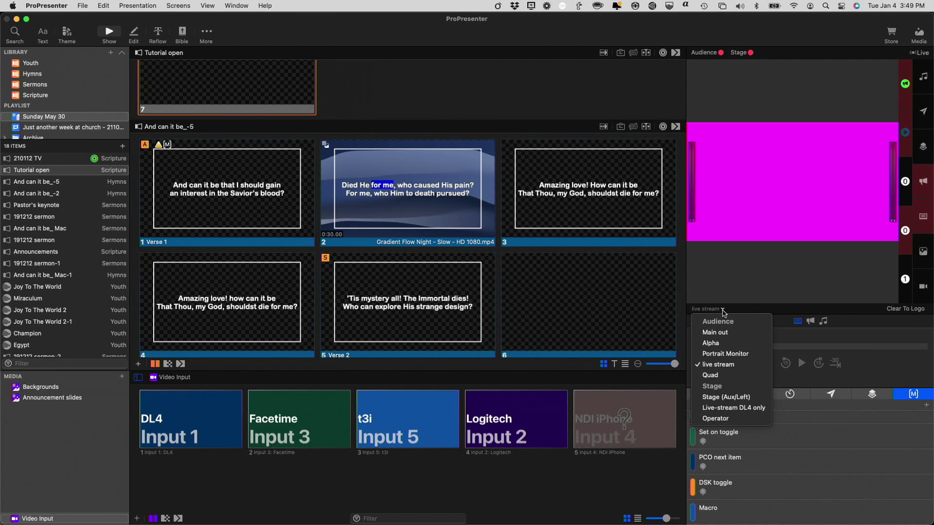
click(715, 332)
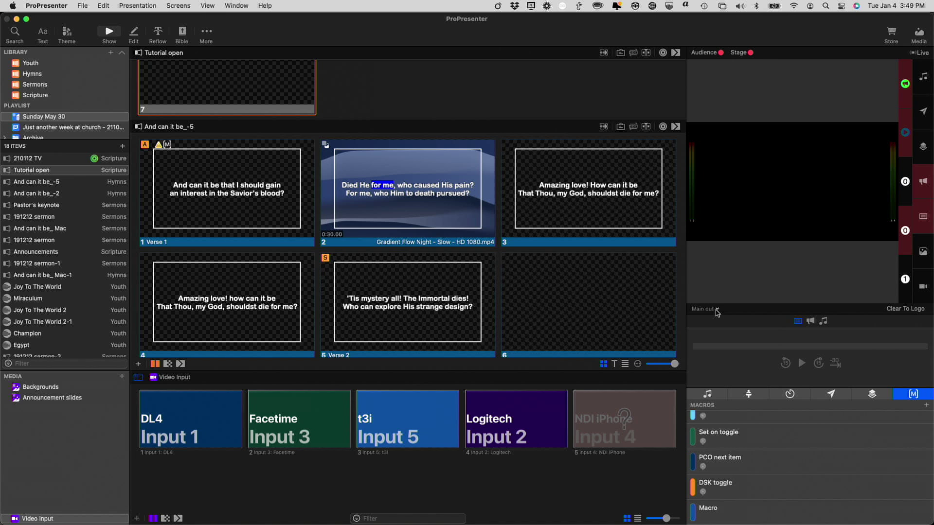
click(717, 313)
click(712, 346)
- Put slide 3 'Amazing love! How can it be' live and preview the live stream output
click(583, 205)
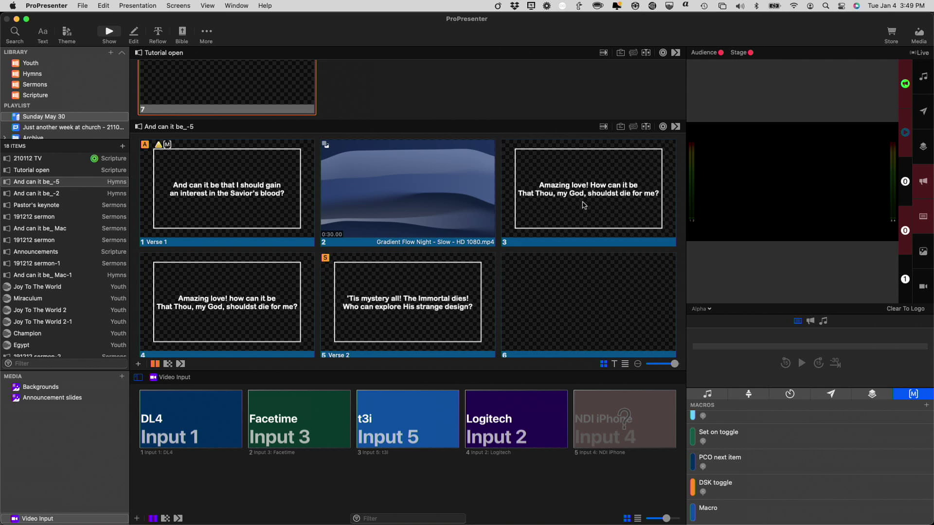
click(709, 309)
click(711, 336)
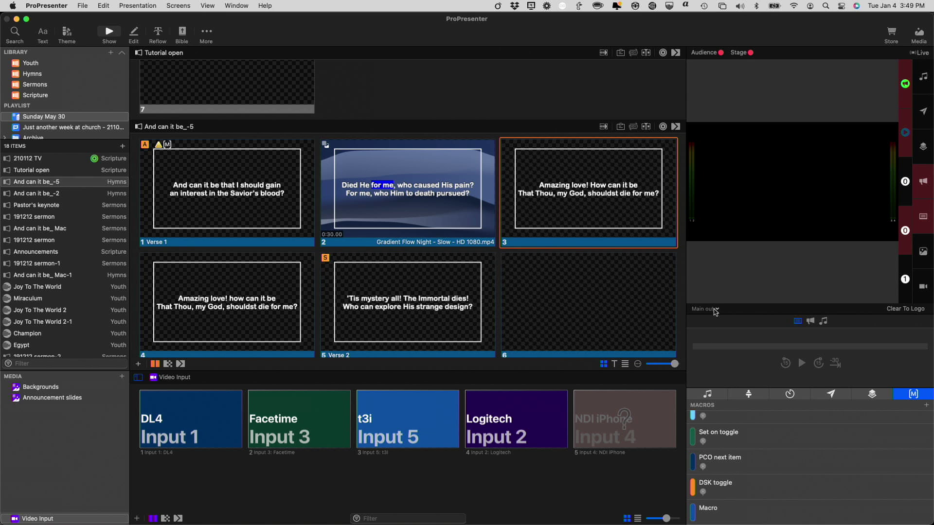
click(715, 310)
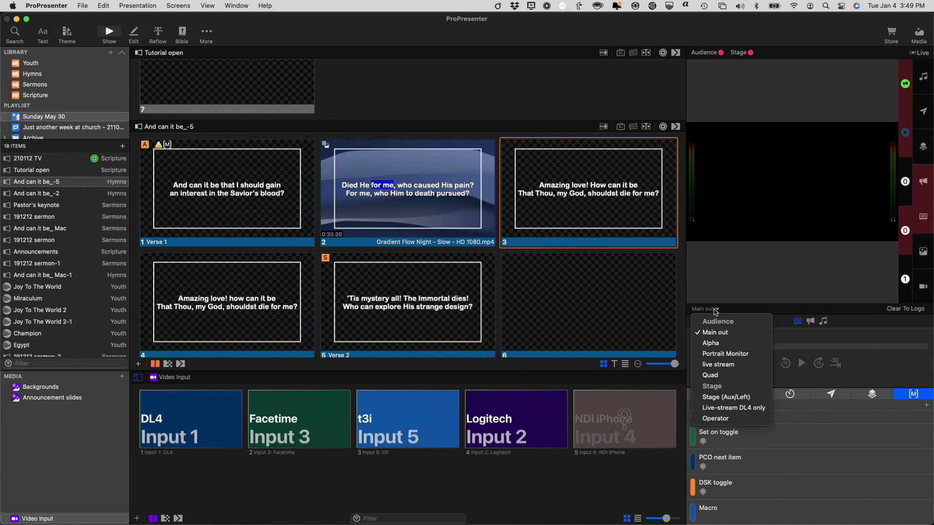
click(717, 366)
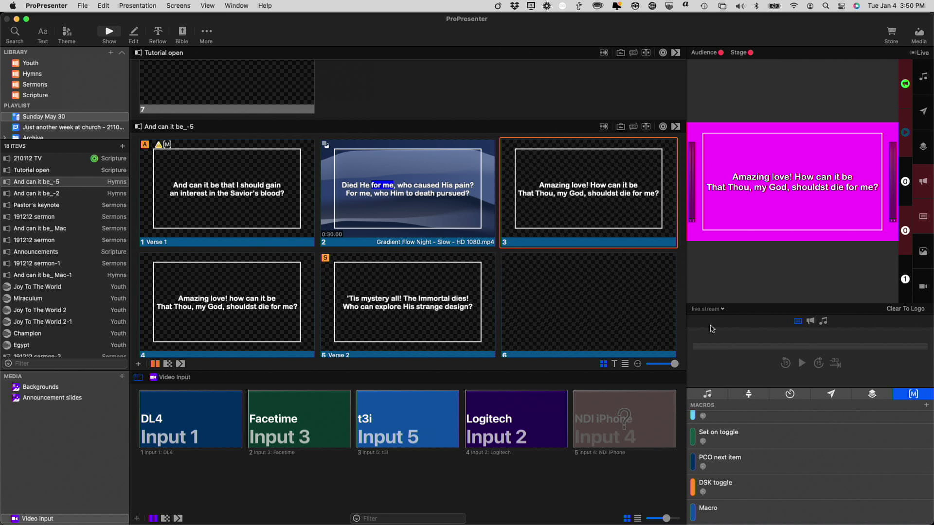
- Set the live stream look's Presentation theme to Lower third > Template
click(174, 6)
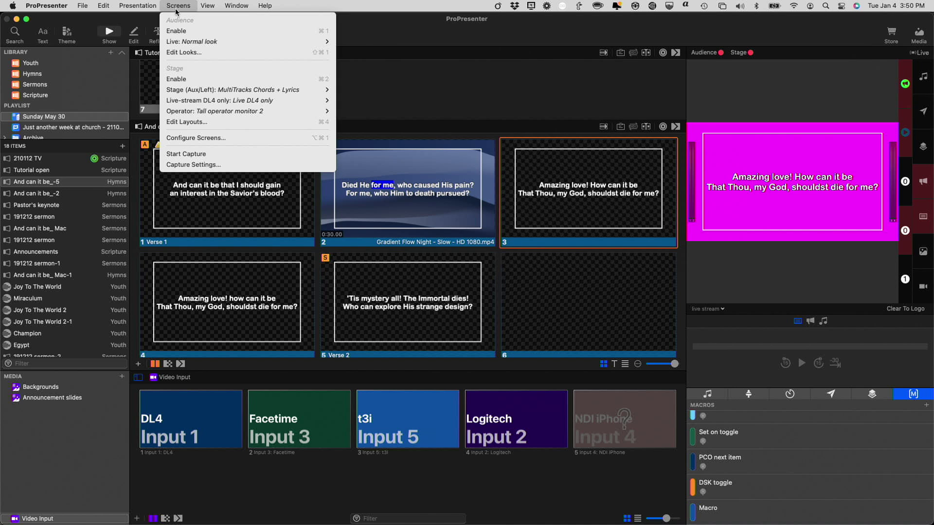
click(182, 53)
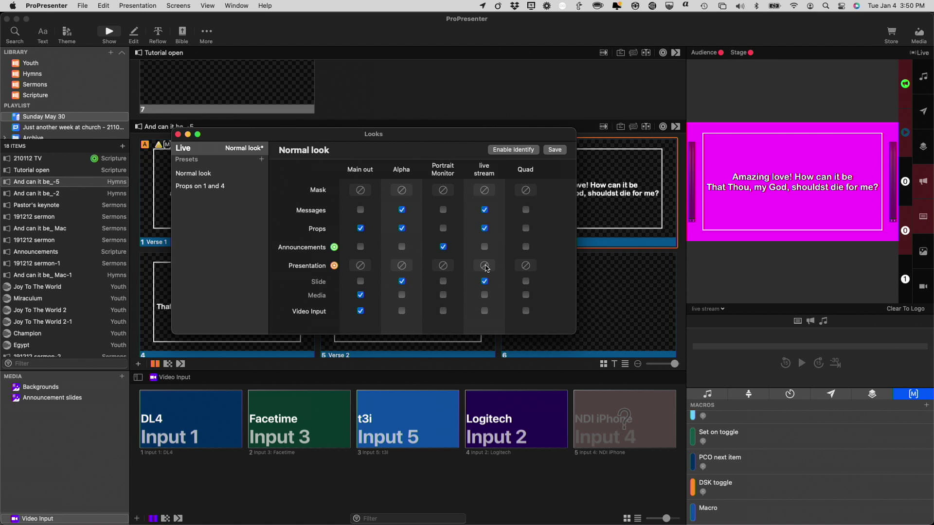
click(485, 266)
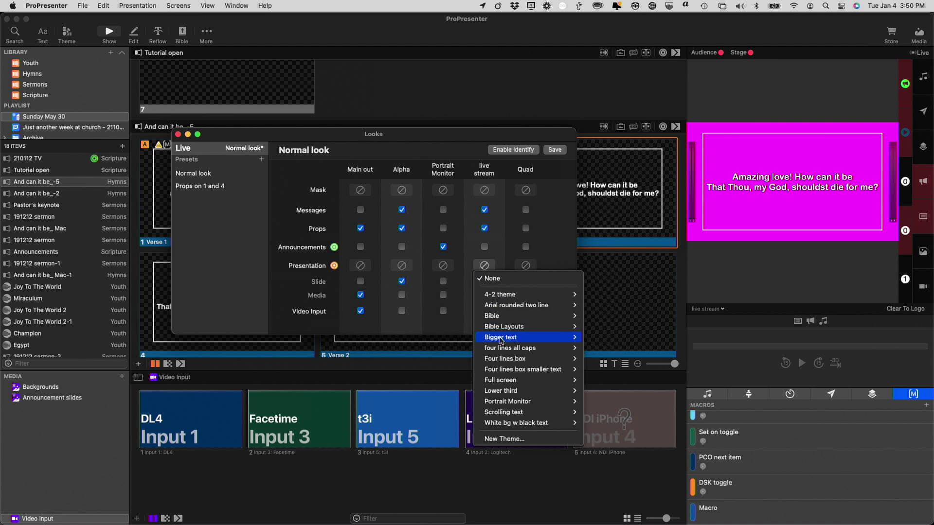
mouse_move(502, 351)
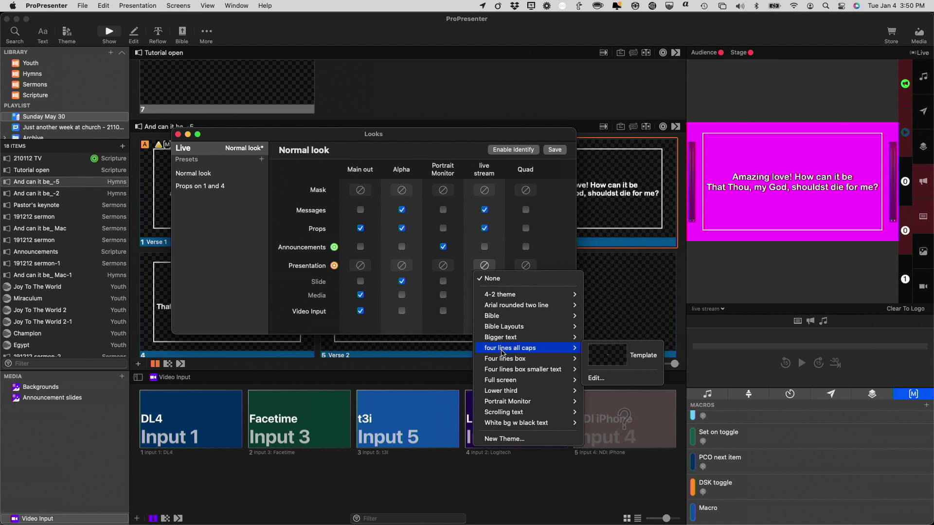
mouse_move(503, 396)
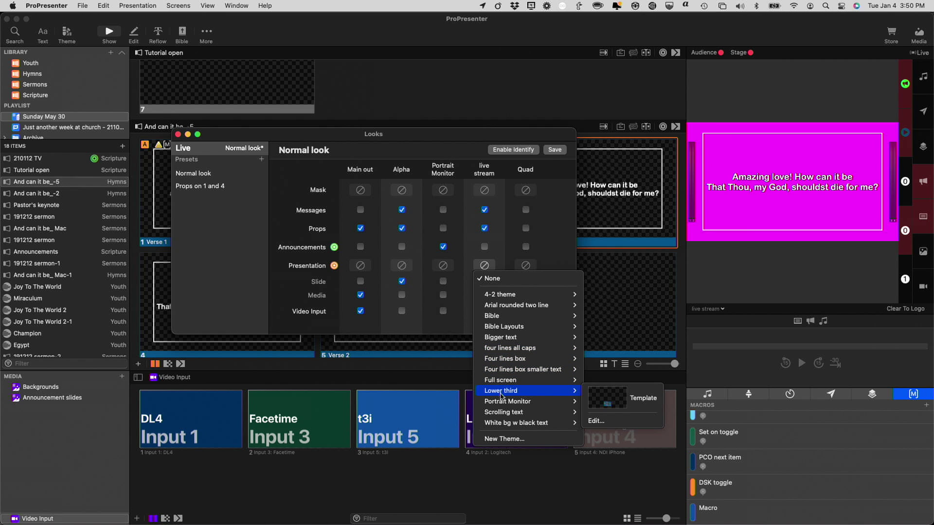
click(625, 407)
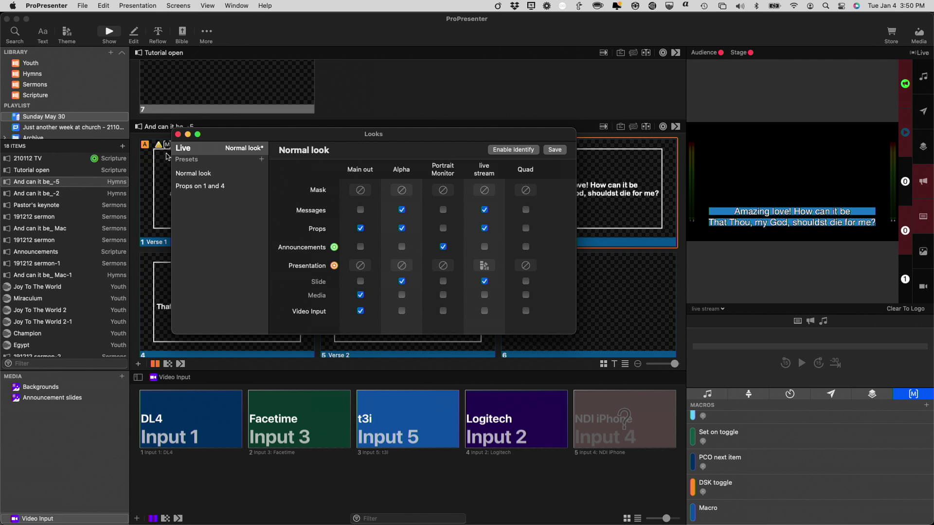
click(178, 134)
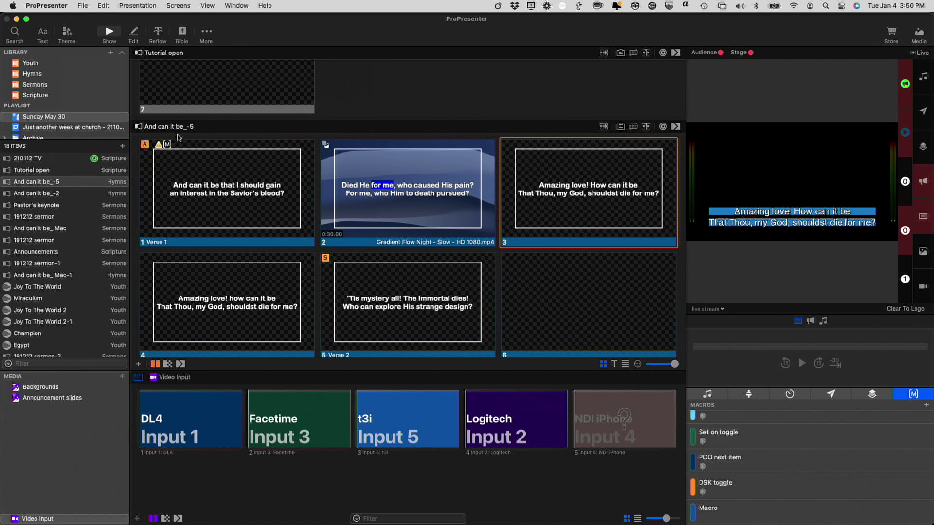
- Trigger slide 2, 'Died He for me', with its Gradient Flow Night background video
click(408, 206)
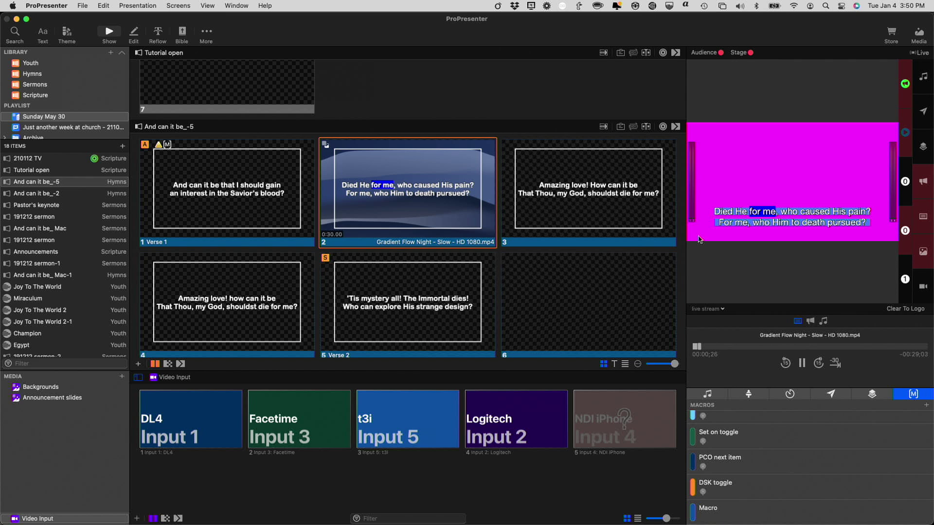